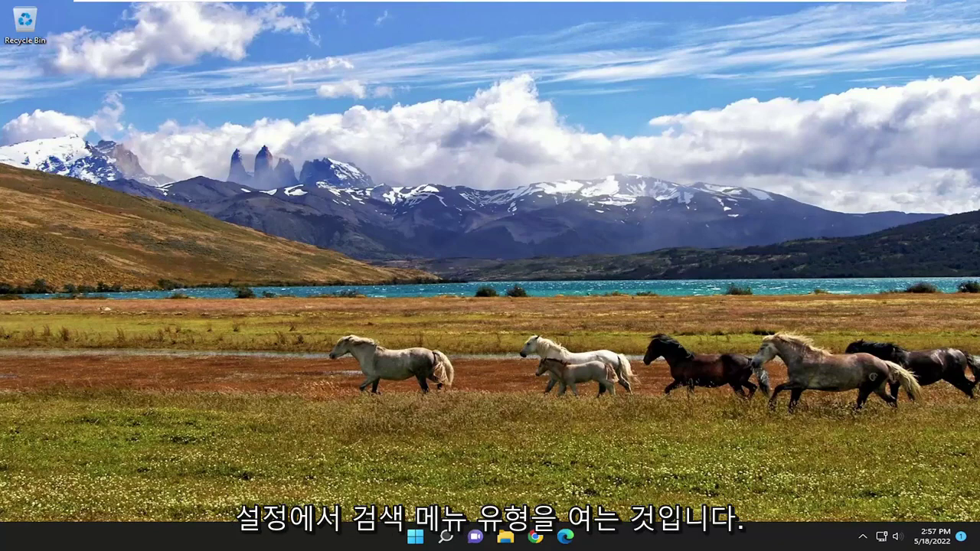
Step: Search Windows for 'settings' and launch the Settings app
{"action": "left_click", "coordinate": [446, 536]}
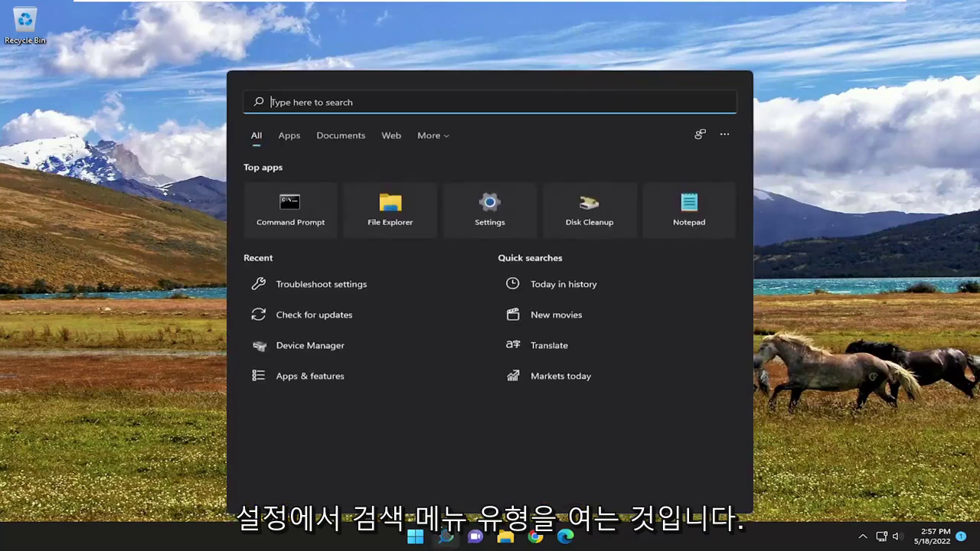
{"action": "type", "text": "sett"}
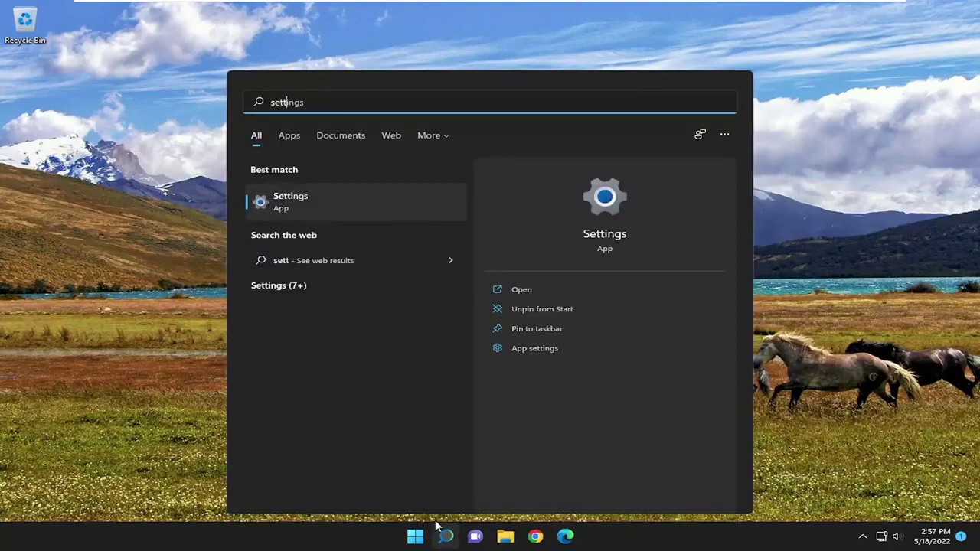
{"action": "type", "text": "ings"}
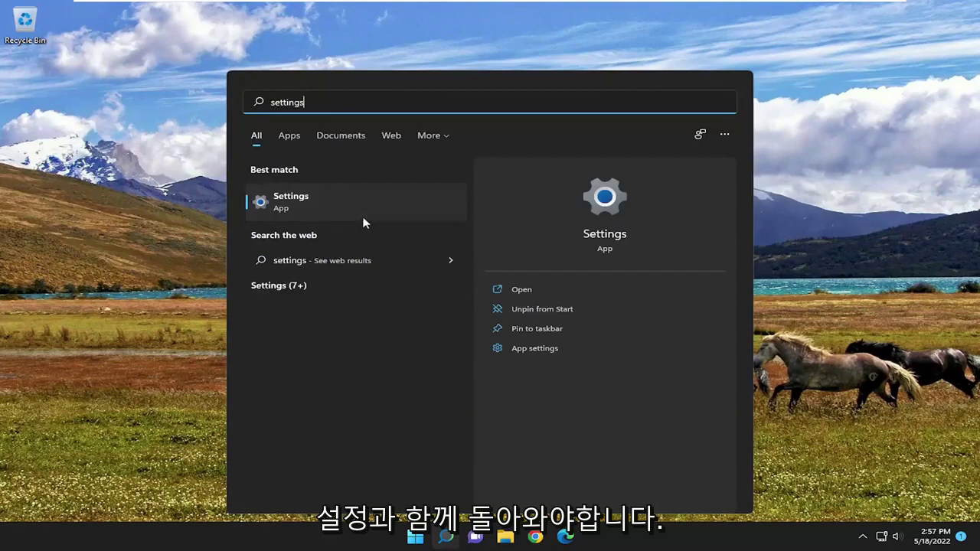
{"action": "left_click", "coordinate": [363, 207]}
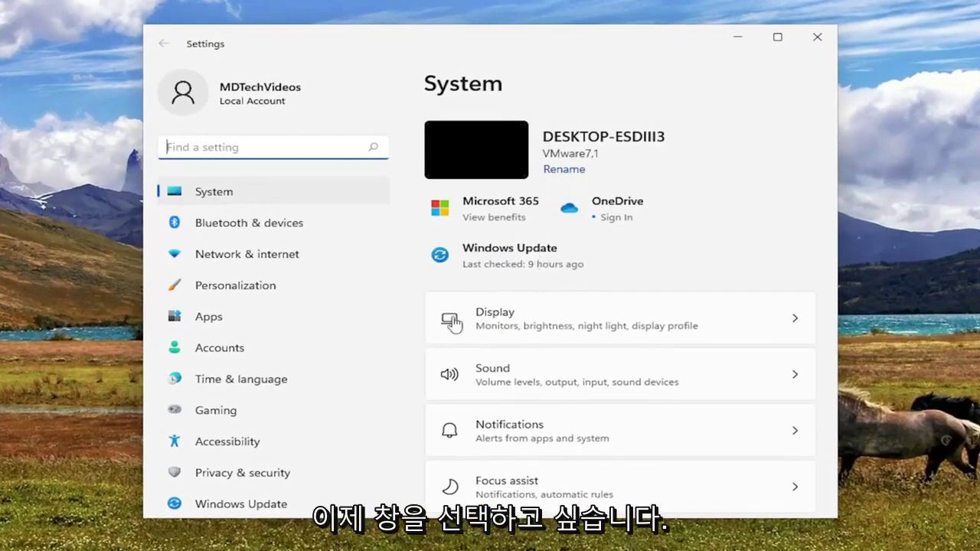
Step: Go to Windows Update's Advanced options and scroll down to the Additional options list
{"action": "left_click", "coordinate": [230, 502]}
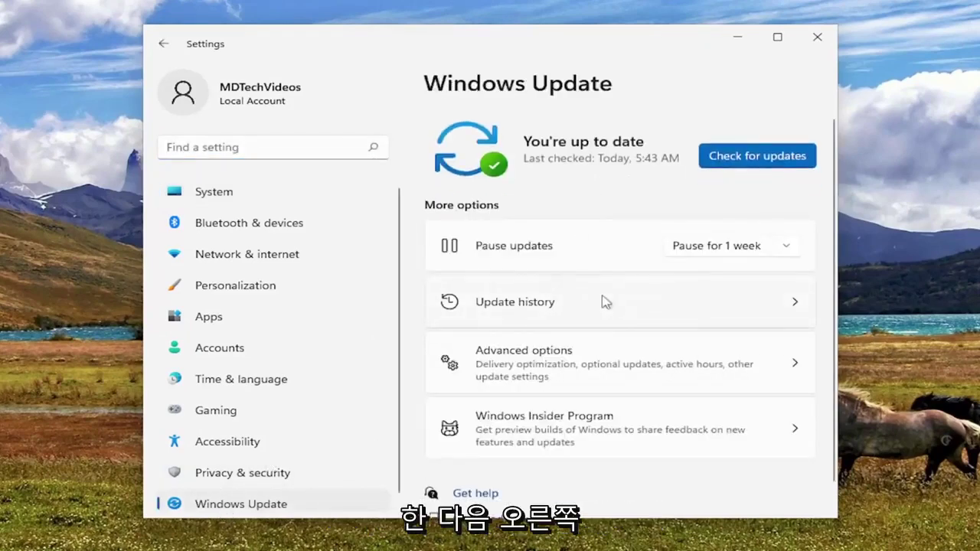
{"action": "scroll", "coordinate": [603, 300], "scroll_direction": "down", "scroll_amount": 1}
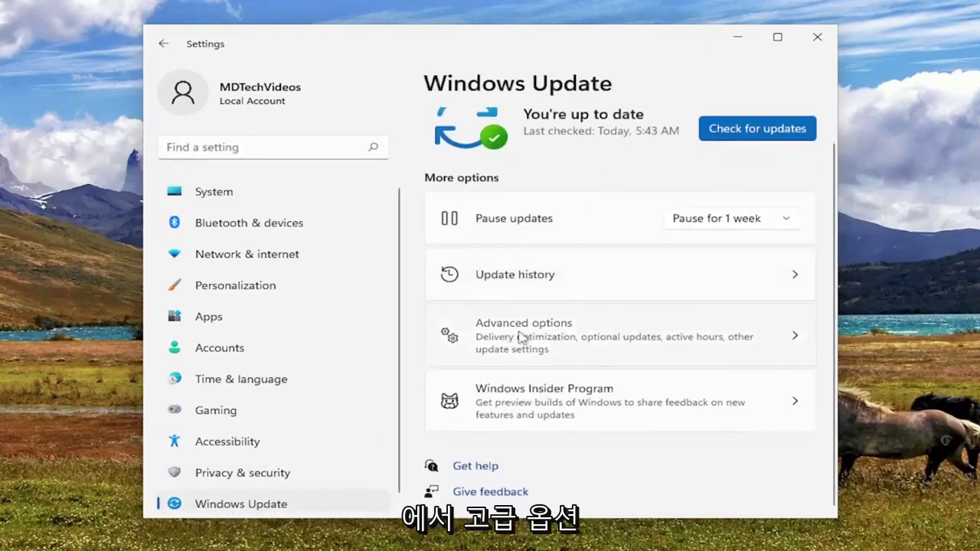
{"action": "left_click", "coordinate": [521, 339]}
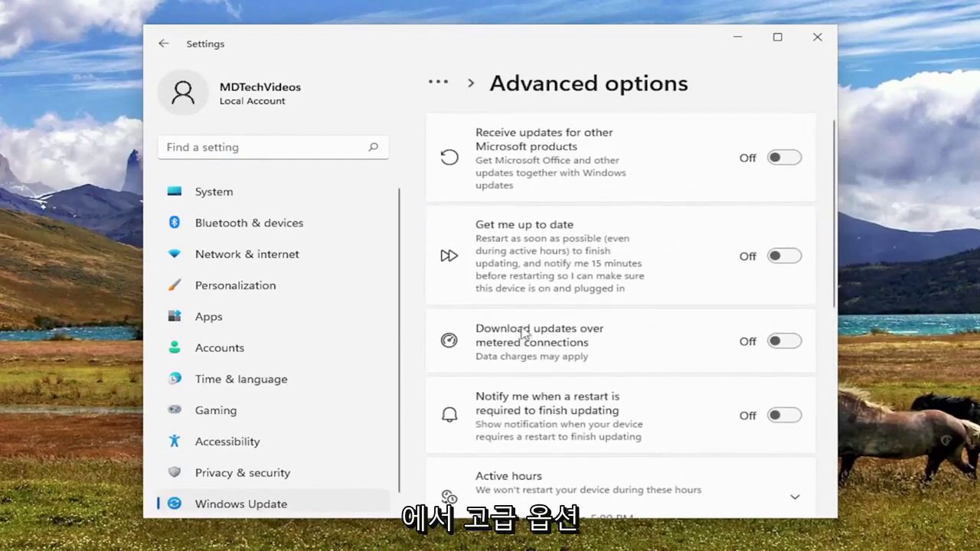
{"action": "scroll", "coordinate": [555, 351], "scroll_direction": "down", "scroll_amount": 1}
{"action": "scroll", "coordinate": [555, 351], "scroll_direction": "down", "scroll_amount": 5}
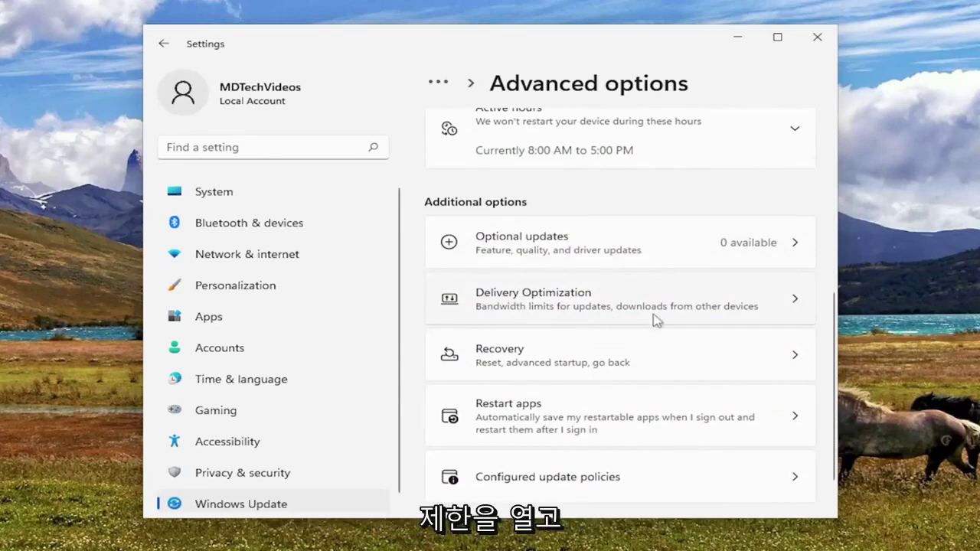
Step: Switch Delivery Optimization's 'Allow downloads from other PCs' to Off
{"action": "left_click", "coordinate": [683, 317]}
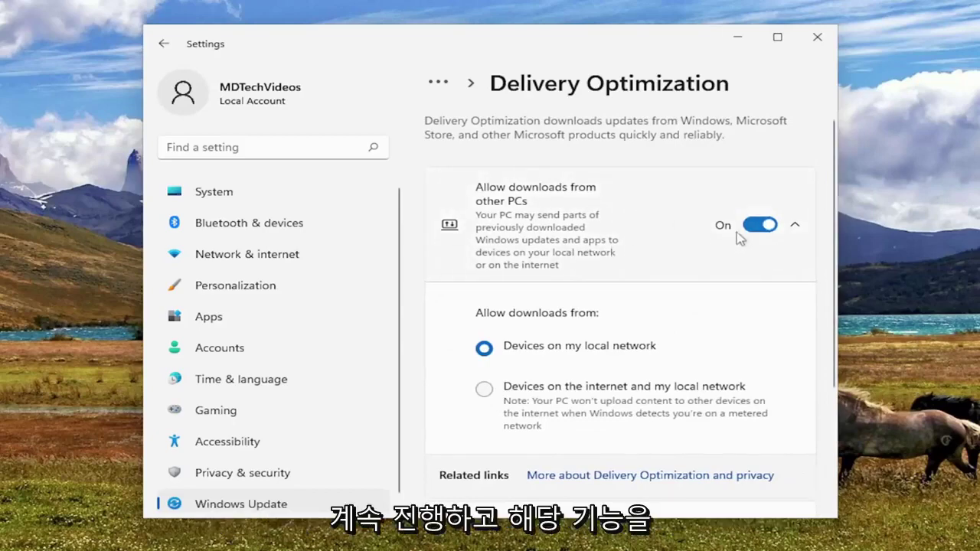
{"action": "left_click", "coordinate": [747, 230]}
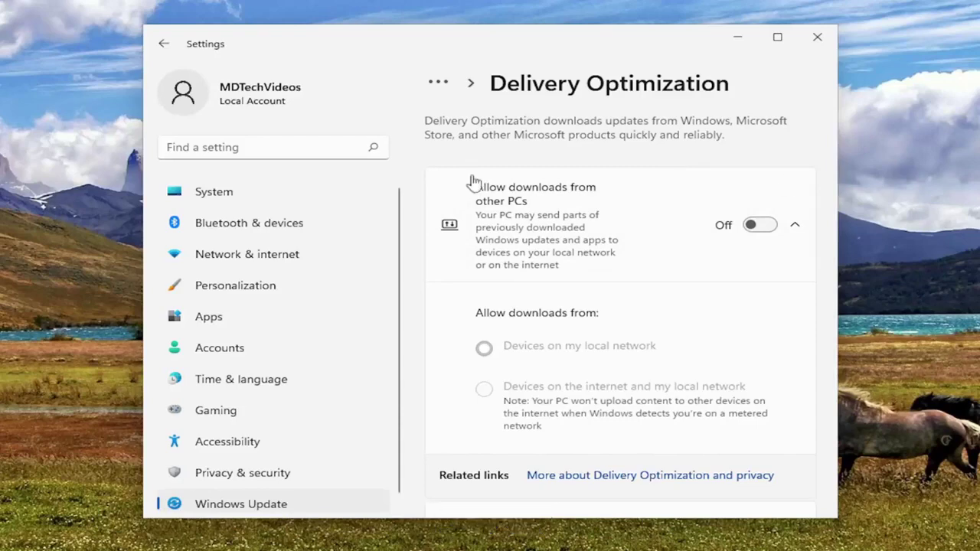
{"action": "left_click", "coordinate": [205, 321]}
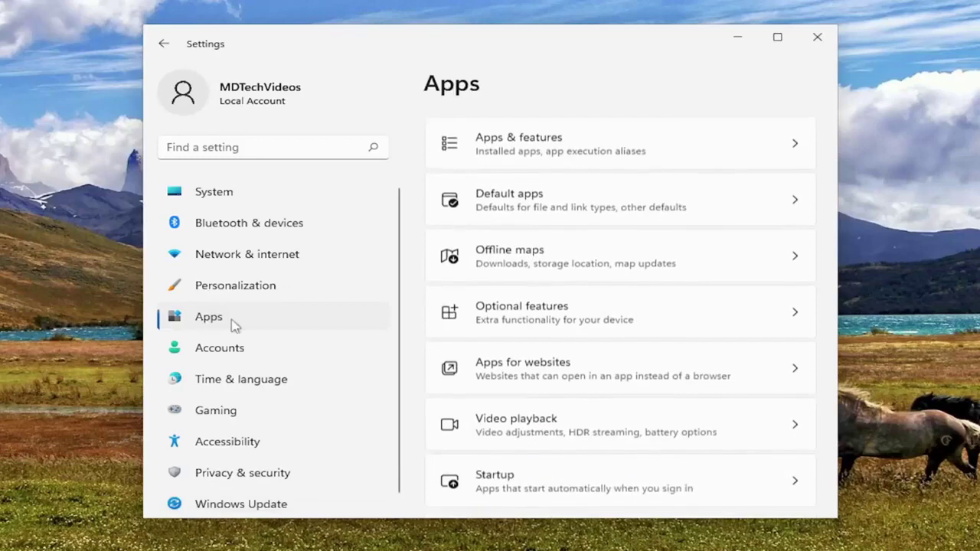
Step: Find the Xbox app by searching 'xbox' in Apps & features and open its Advanced options
{"action": "left_click", "coordinate": [553, 146]}
{"action": "left_click", "coordinate": [463, 336]}
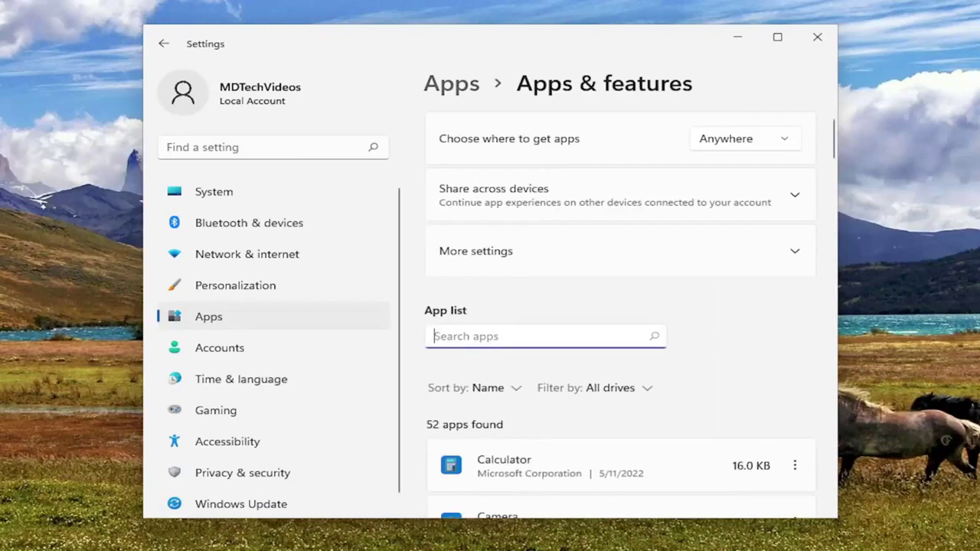
{"action": "type", "text": "xbox"}
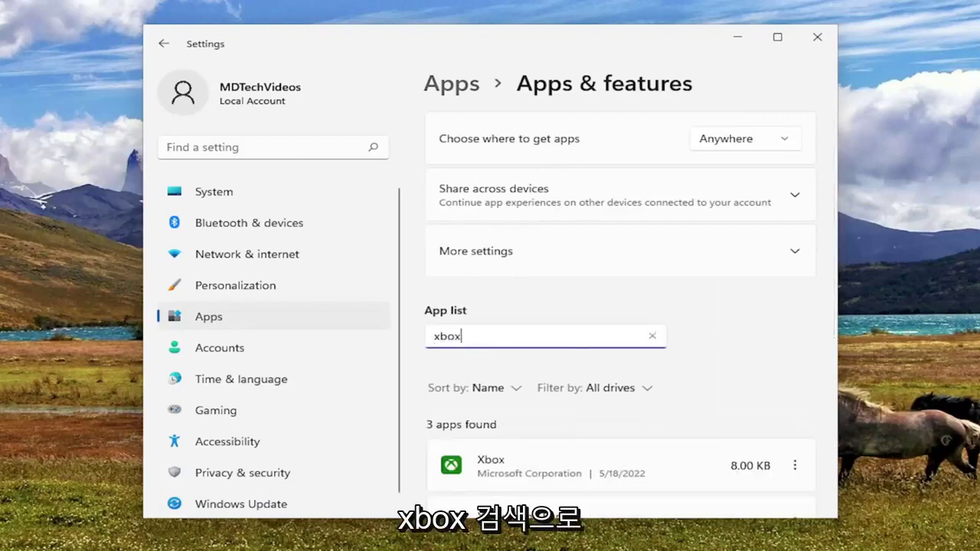
{"action": "scroll", "coordinate": [620, 344], "scroll_direction": "down", "scroll_amount": 2}
{"action": "scroll", "coordinate": [680, 319], "scroll_direction": "down", "scroll_amount": 2}
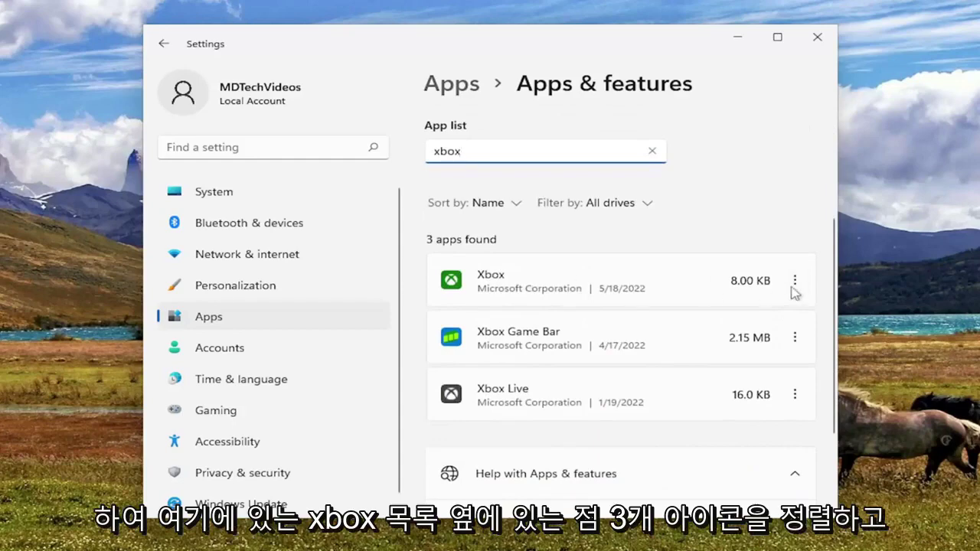
{"action": "left_click", "coordinate": [795, 282]}
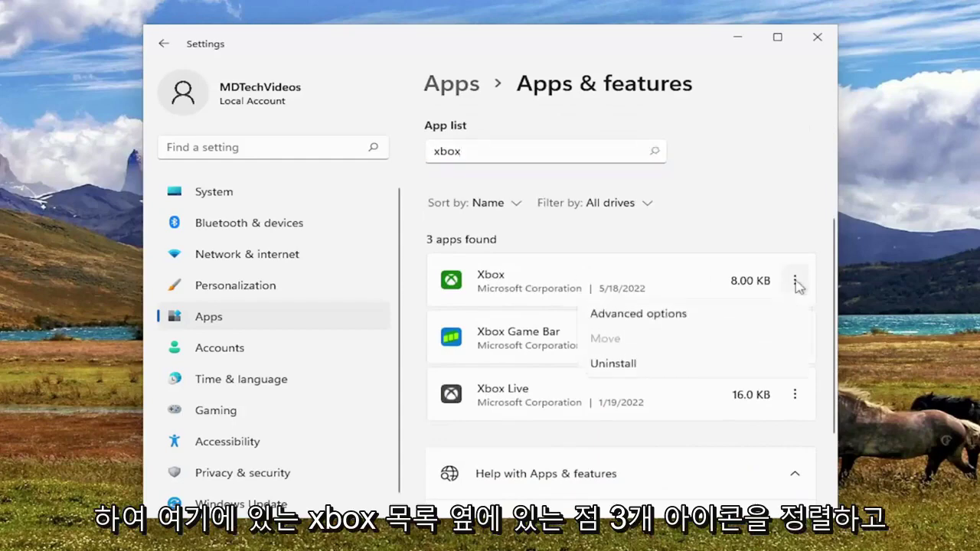
{"action": "left_click", "coordinate": [656, 315]}
{"action": "scroll", "coordinate": [630, 284], "scroll_direction": "down", "scroll_amount": 5}
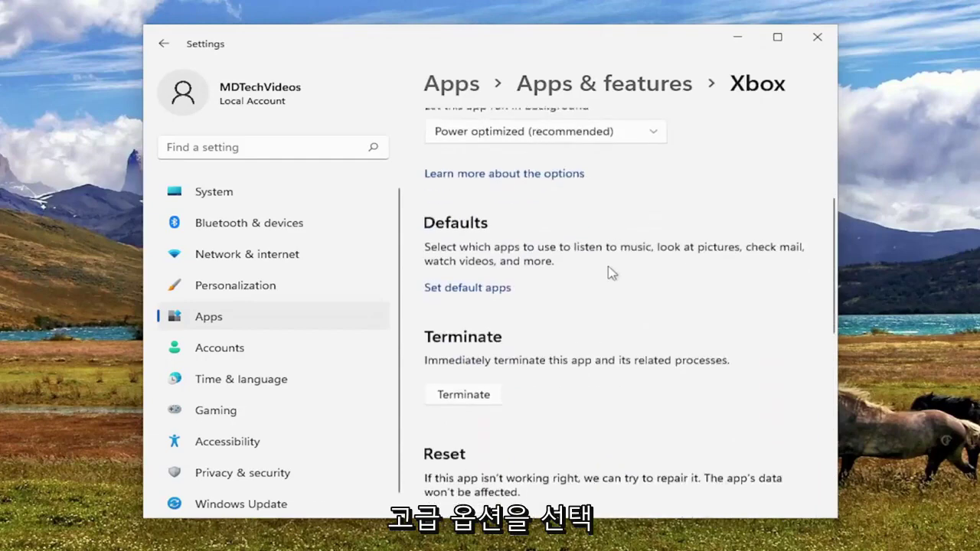
Step: Repair the Xbox app, reset it with confirmed data deletion, and close Settings
{"action": "scroll", "coordinate": [536, 275], "scroll_direction": "down", "scroll_amount": 1}
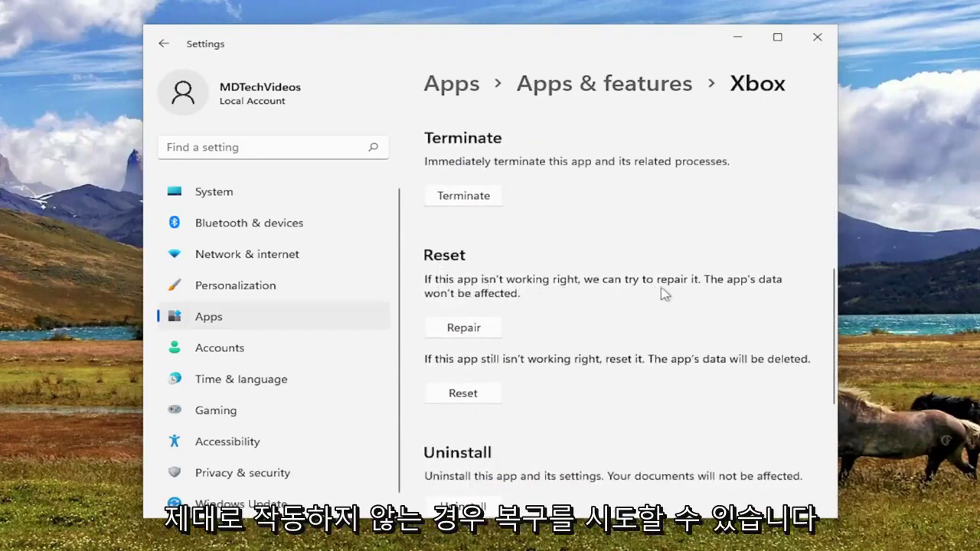
{"action": "left_click", "coordinate": [463, 329]}
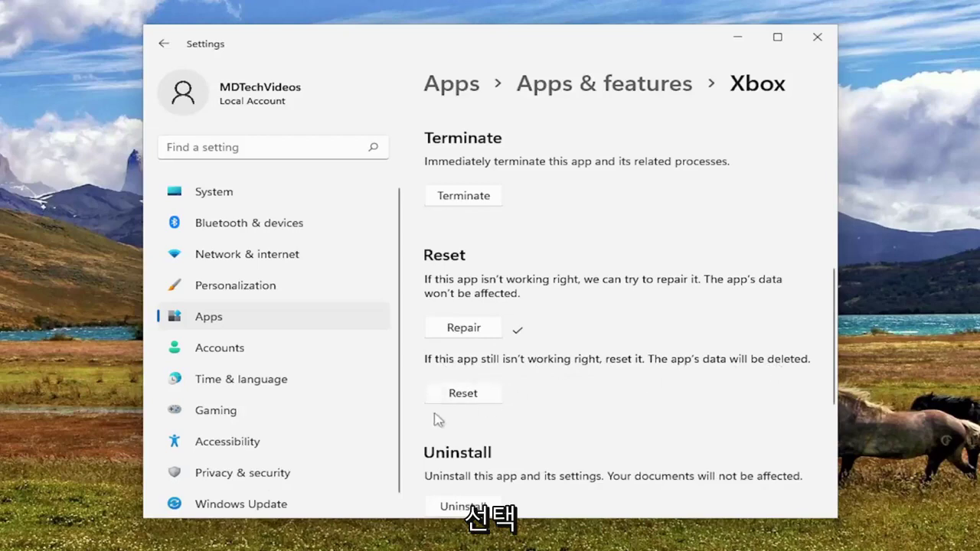
{"action": "left_click", "coordinate": [469, 395]}
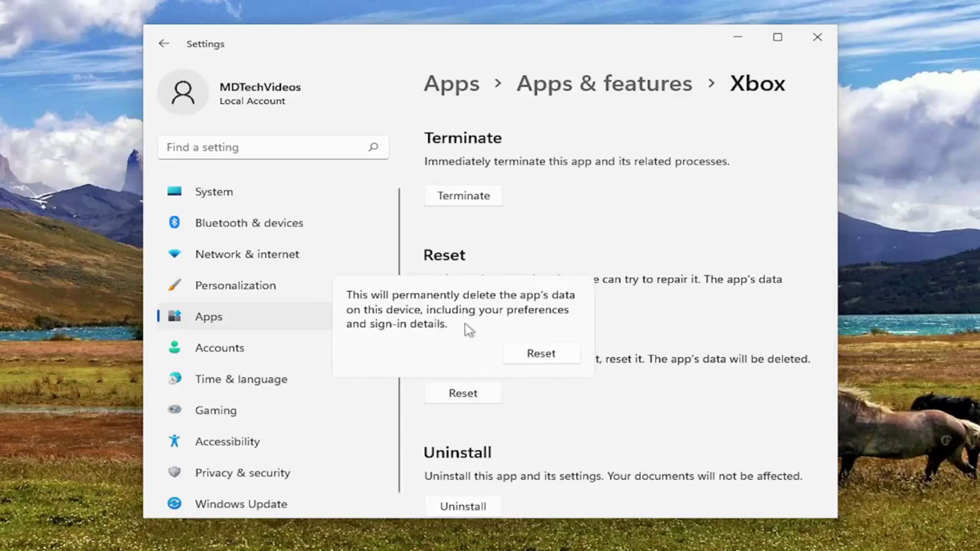
{"action": "left_click", "coordinate": [537, 353]}
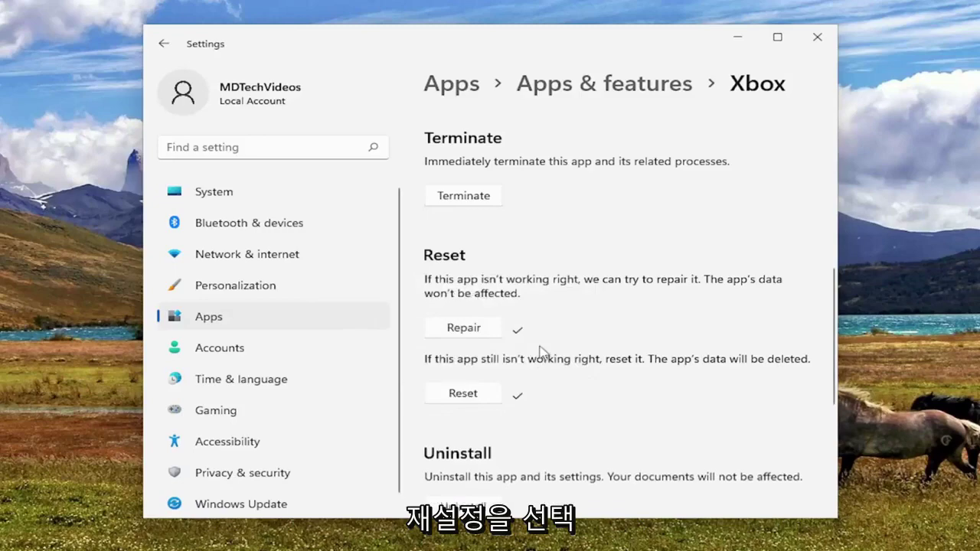
{"action": "left_click", "coordinate": [816, 36]}
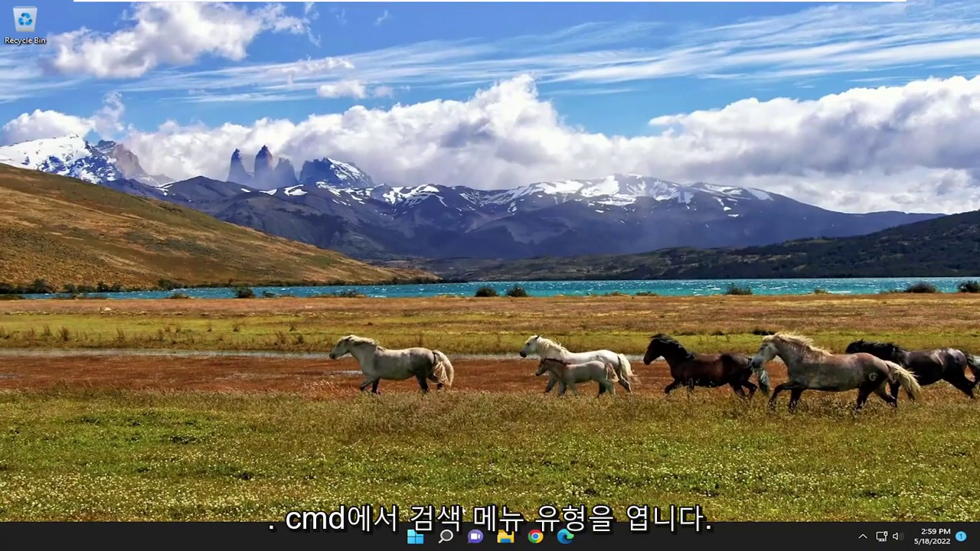
Step: Launch Command Prompt as administrator from a 'cmd' search, approving User Account Control
{"action": "left_click", "coordinate": [445, 536]}
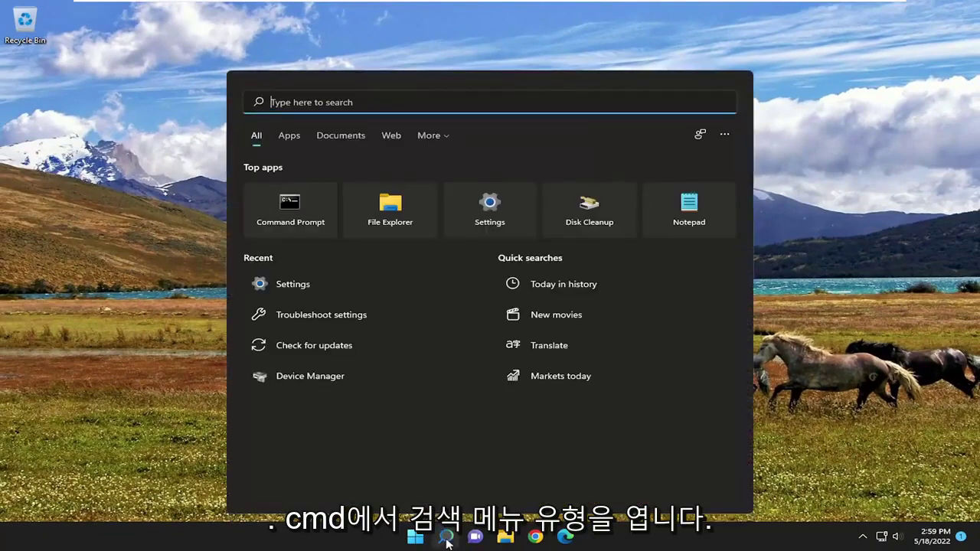
{"action": "type", "text": "cmd"}
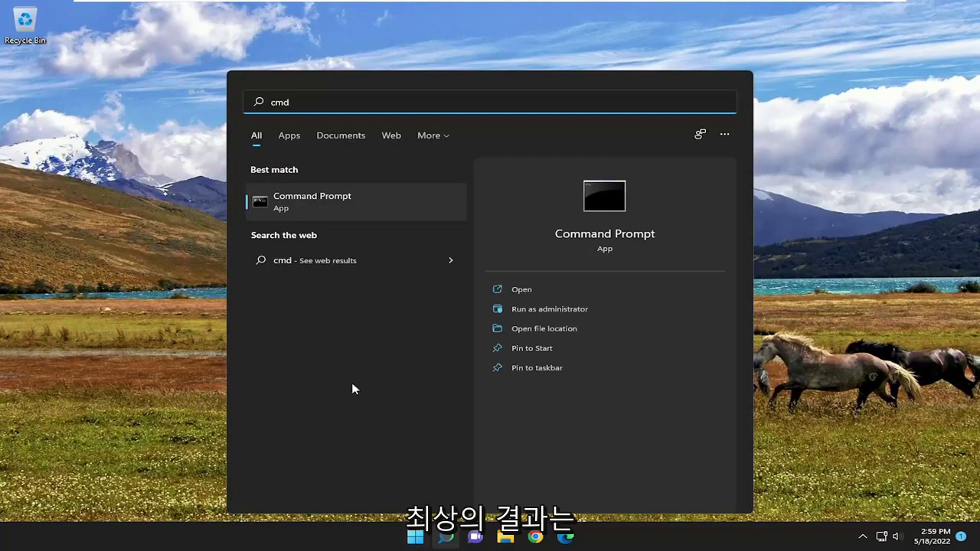
{"action": "right_click", "coordinate": [306, 199]}
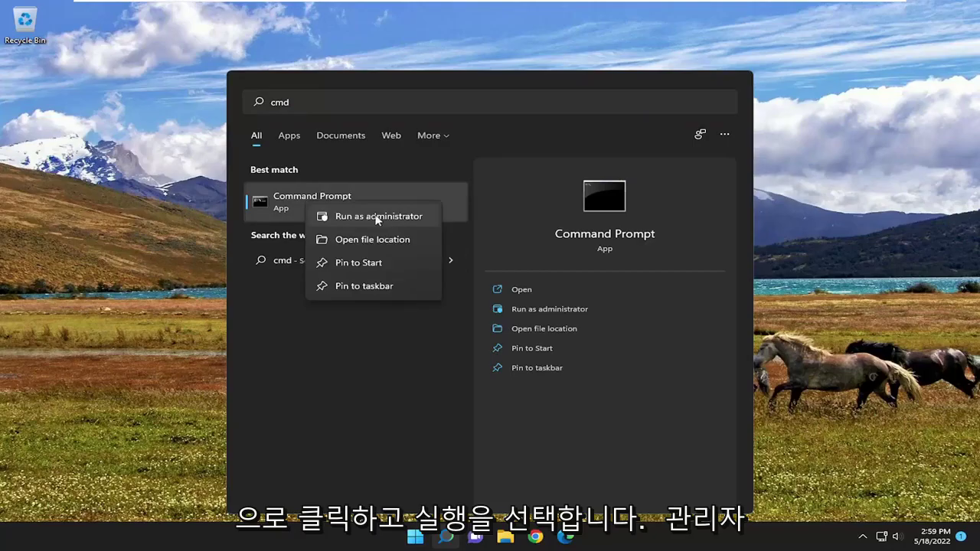
{"action": "left_click", "coordinate": [379, 216]}
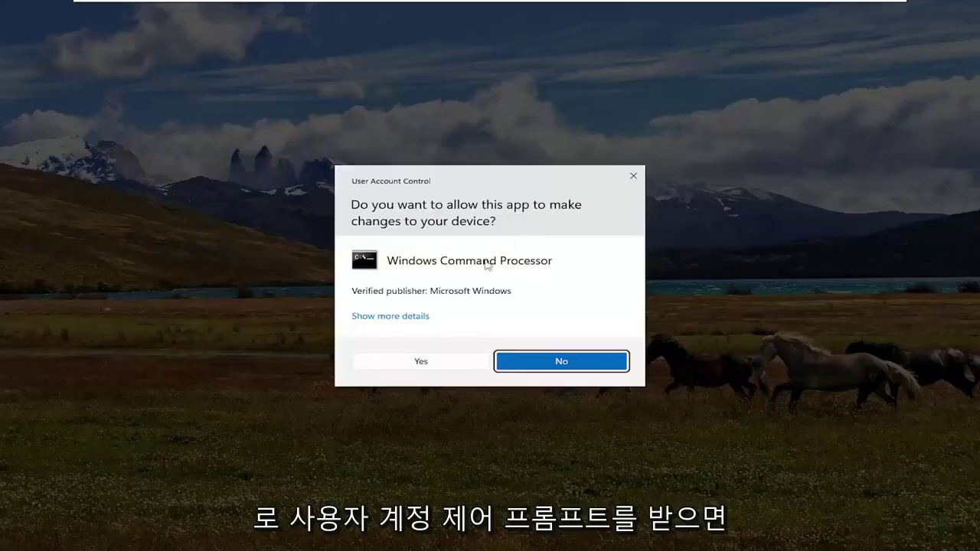
{"action": "left_click", "coordinate": [418, 361]}
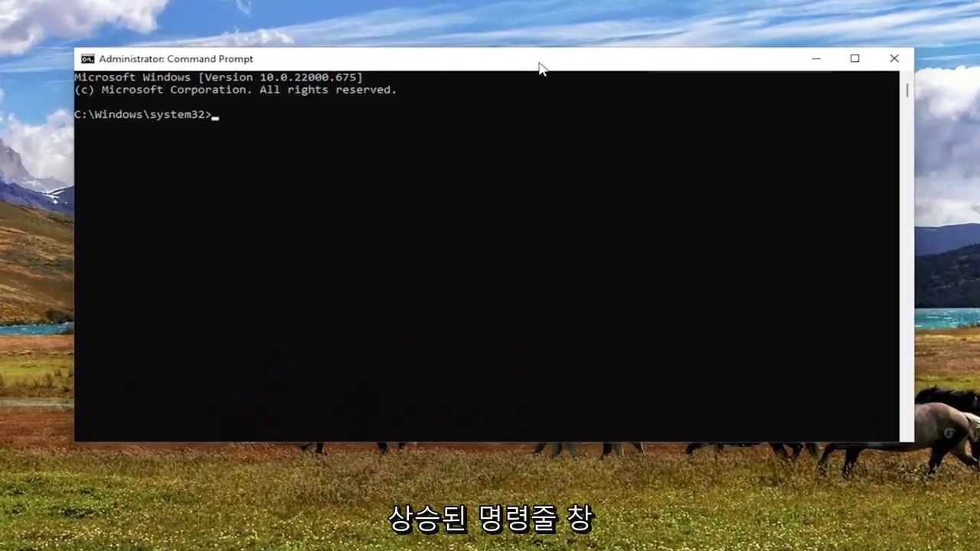
Step: Flush the DNS resolver cache with 'ipconfig /flushdns'
{"action": "type", "text": "i"}
{"action": "type", "text": "pconf"}
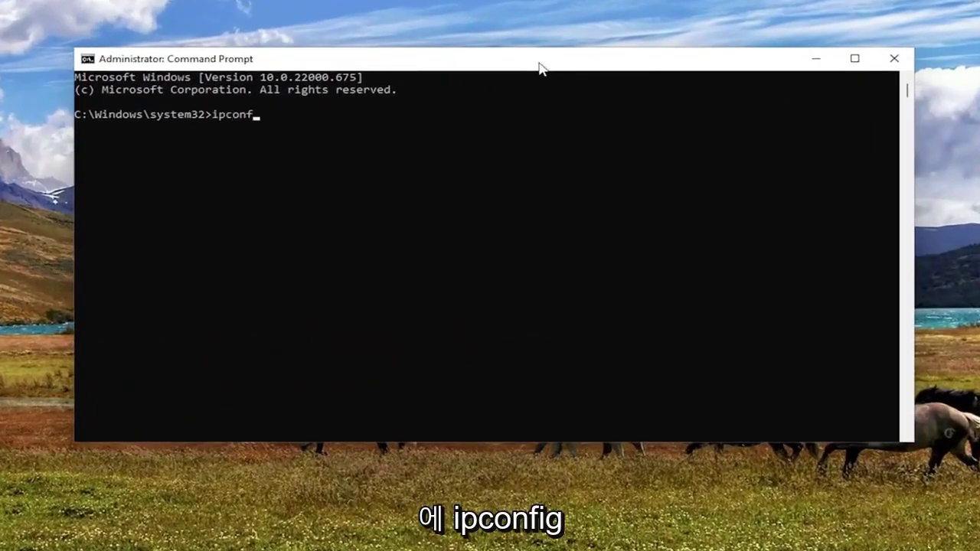
{"action": "type", "text": "ig /flushdn"}
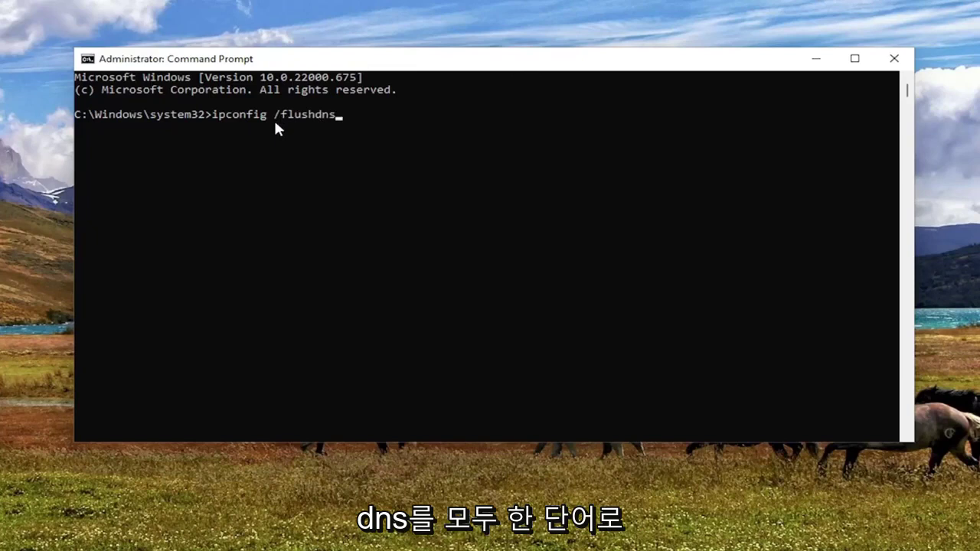
{"action": "type", "text": "s"}
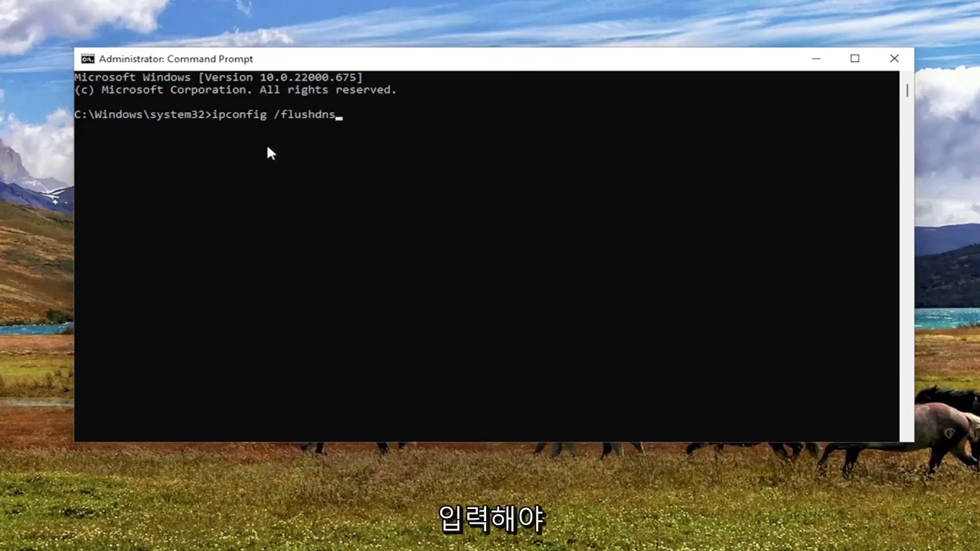
{"action": "key", "text": "Return"}
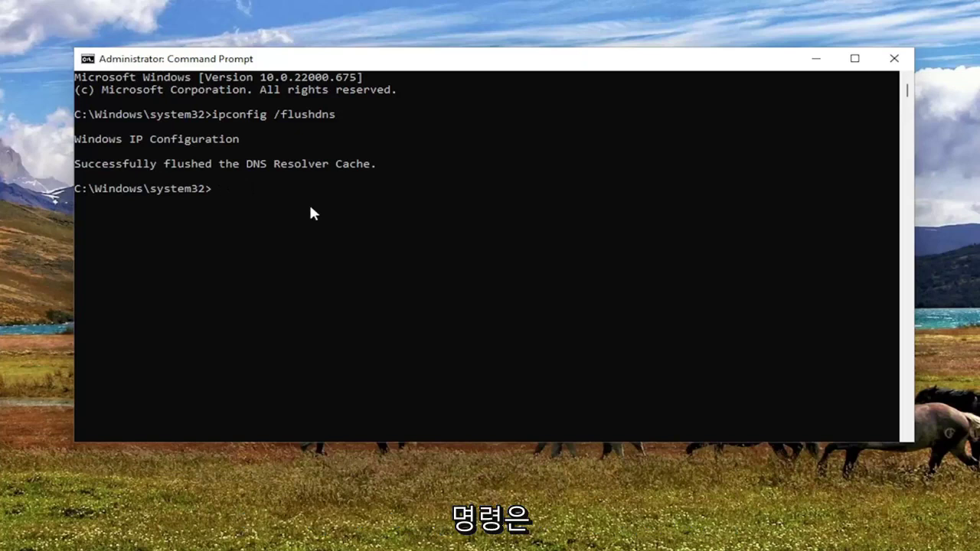
Step: Reset the Winsock catalog with 'netsh winsock reset' and close Command Prompt
{"action": "type", "text": "netsh"}
{"action": "type", "text": " w"}
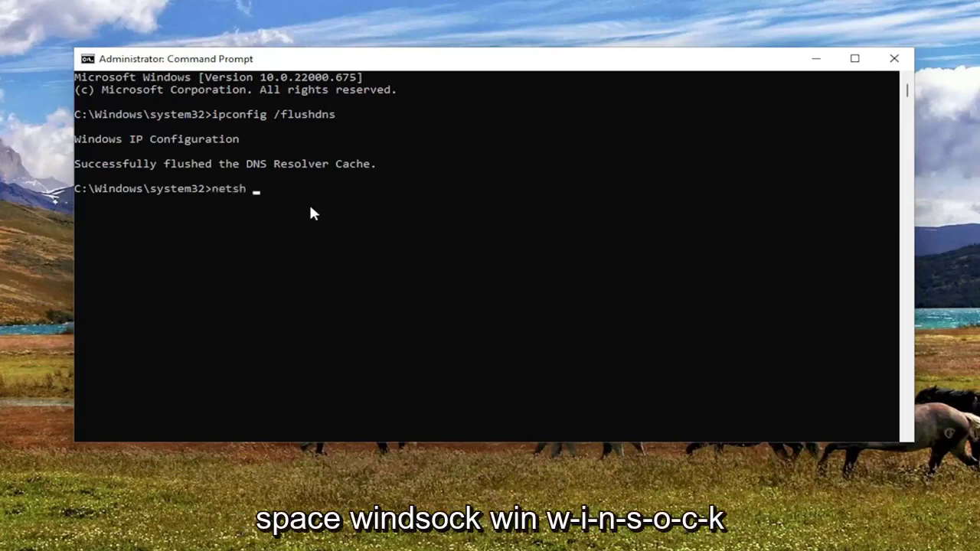
{"action": "type", "text": "insock reset"}
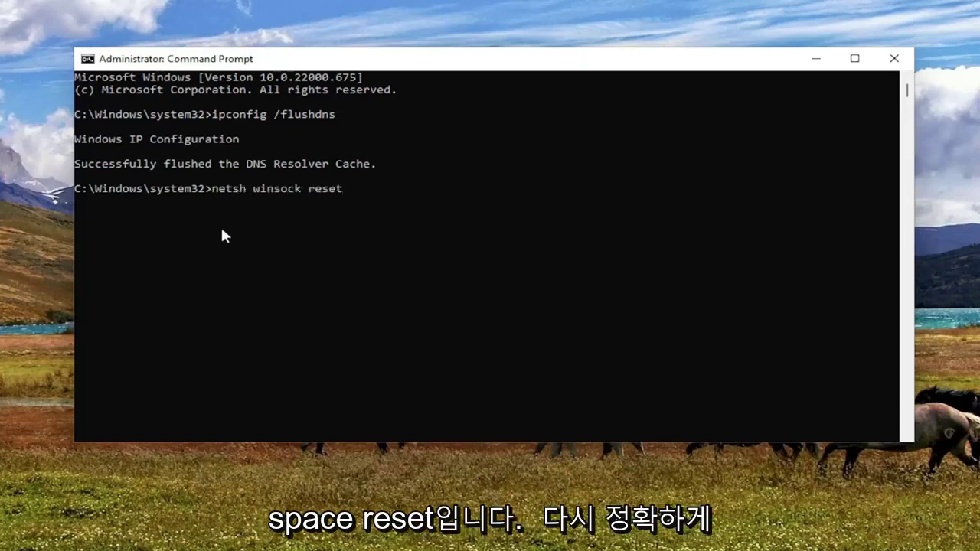
{"action": "key", "text": "Return"}
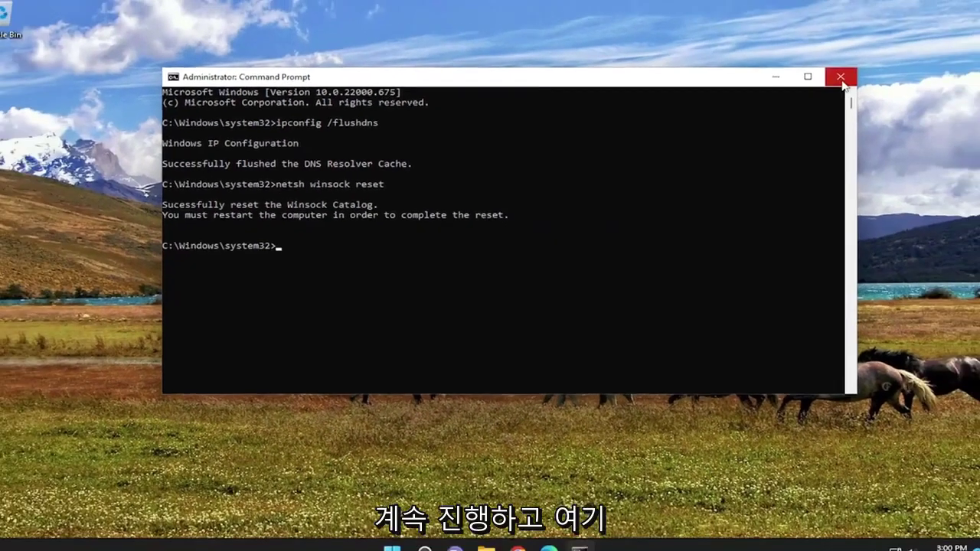
{"action": "left_click", "coordinate": [893, 59]}
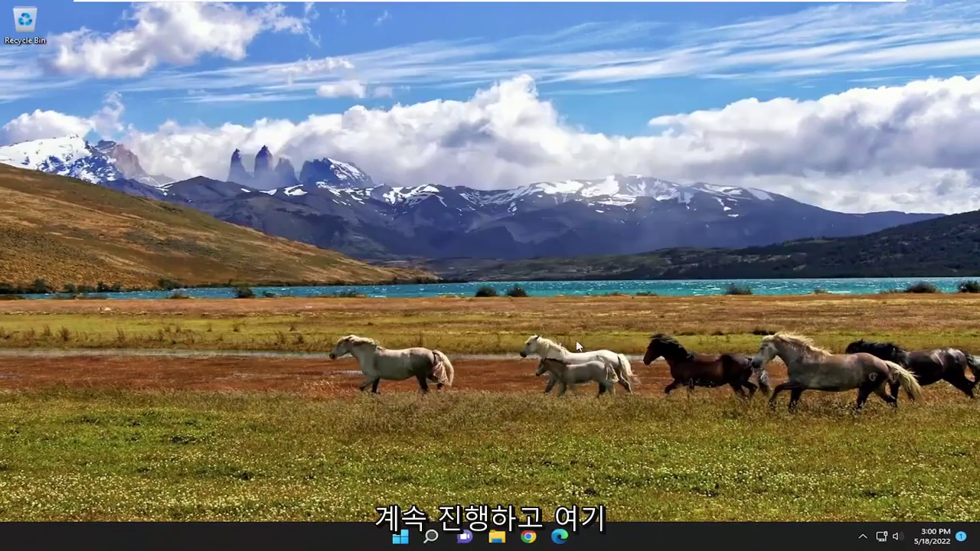